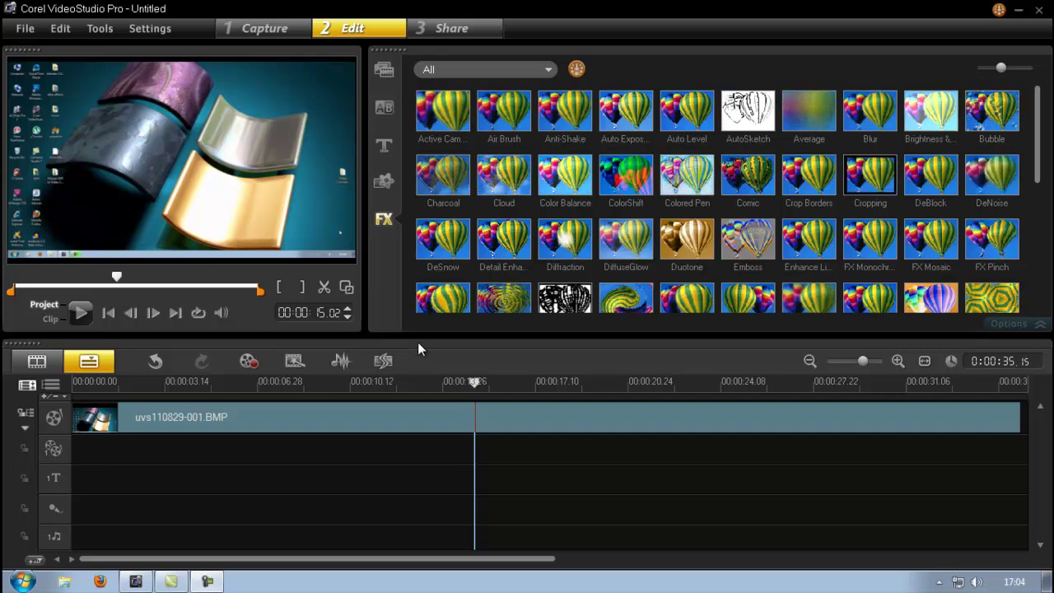
- Place Billy_1.mp4 at the start of the overlay track over the desktop still
click(385, 76)
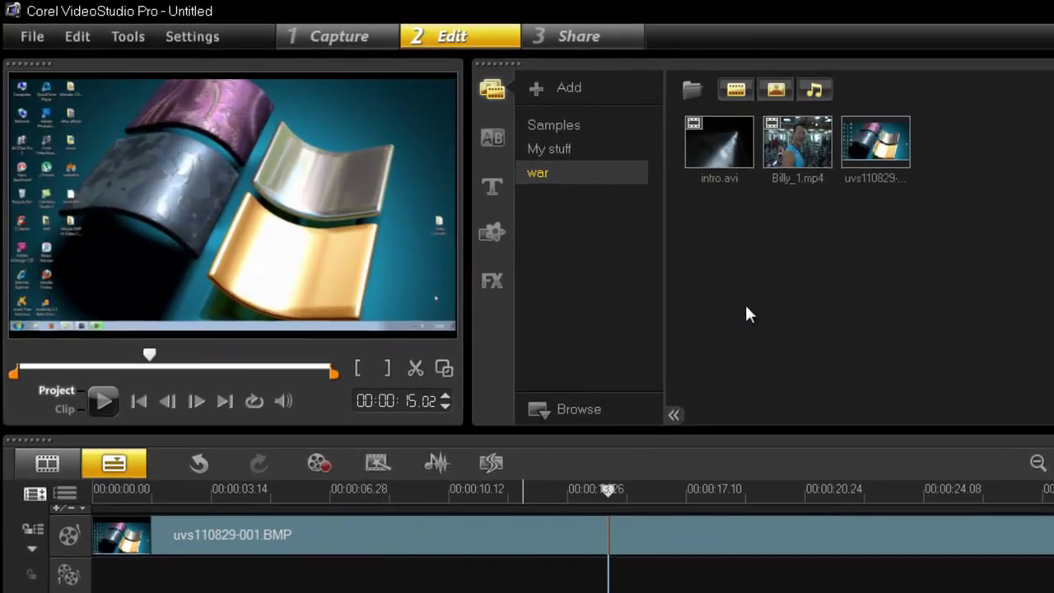
drag(792, 147, 445, 576)
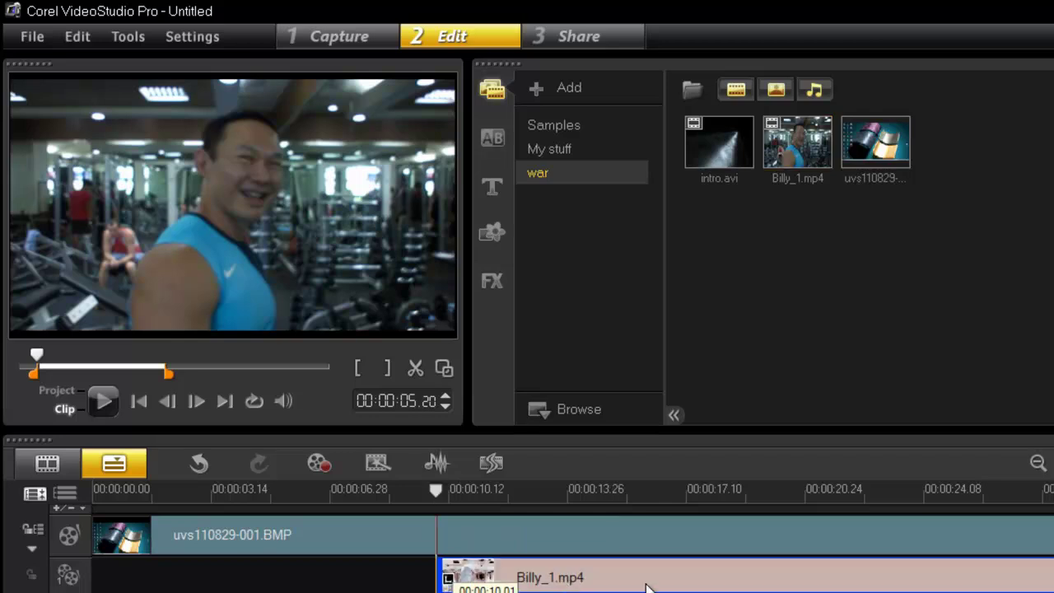
drag(793, 576, 617, 583)
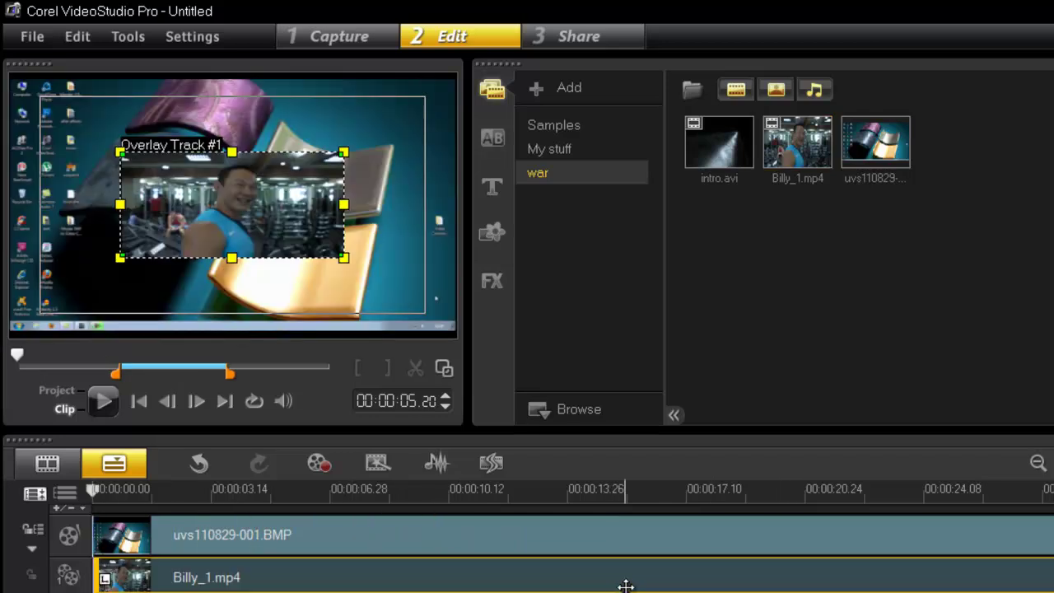
- Split the gym clip's audio onto its own track and delete it
right_click(621, 583)
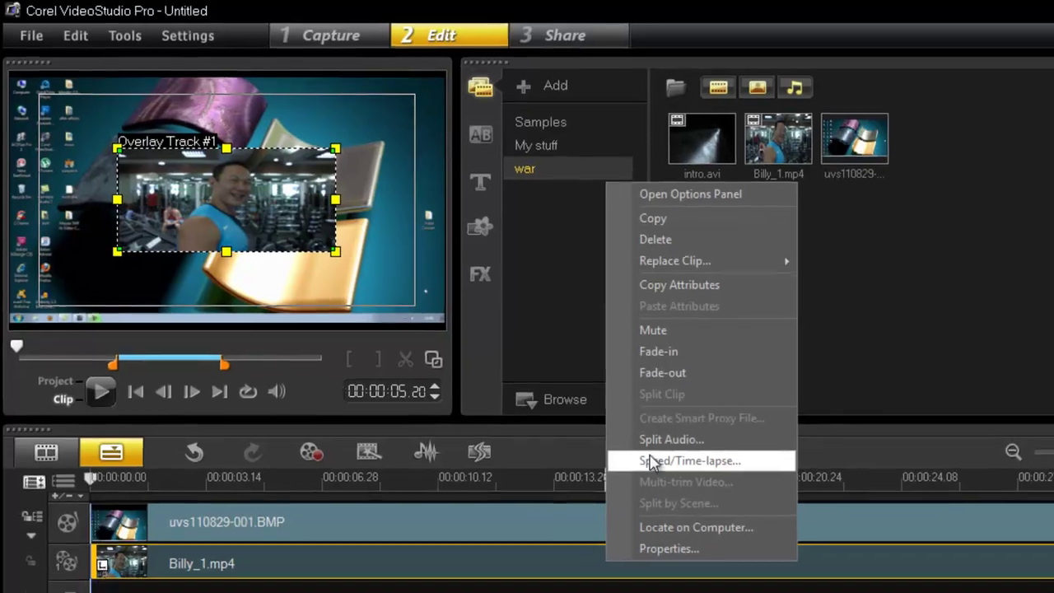
click(688, 450)
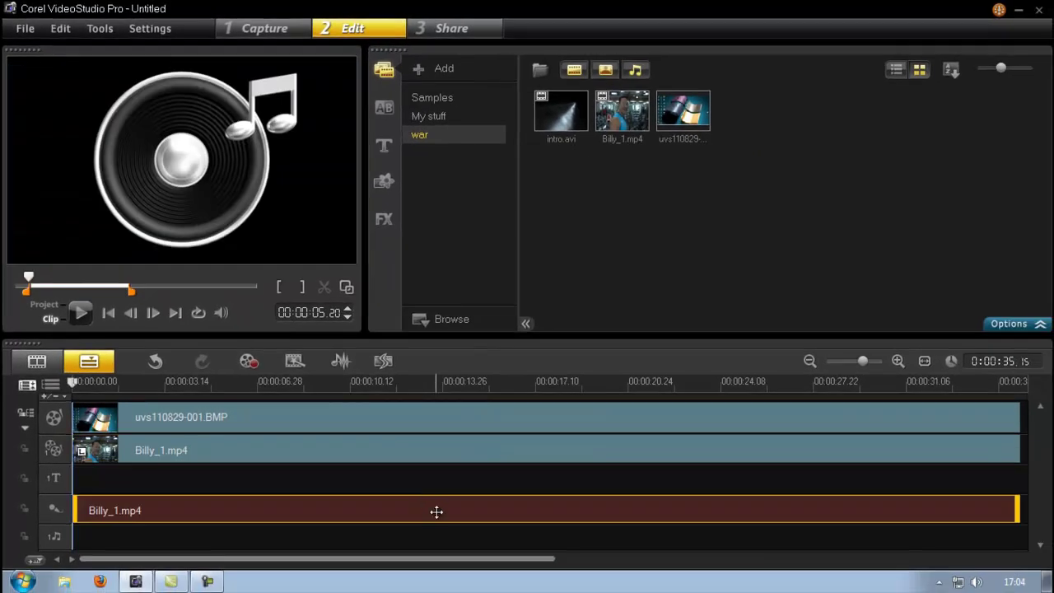
key(Delete)
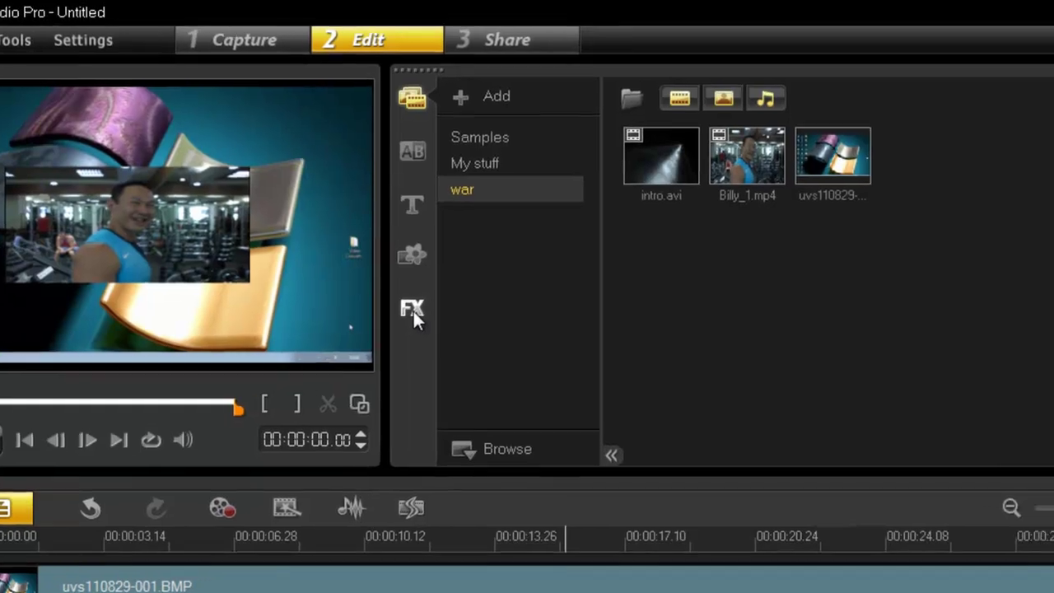
- Apply the NewBlue Video Essentials II Picture-In-Picture filter to the Billy_1.mp4 overlay clip
click(526, 302)
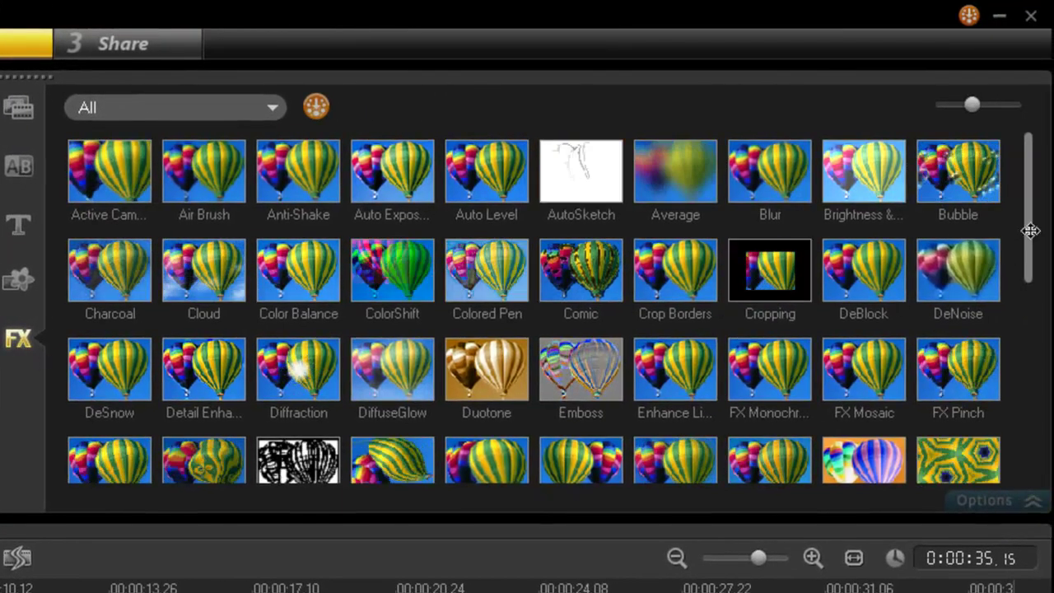
drag(1028, 228, 1016, 308)
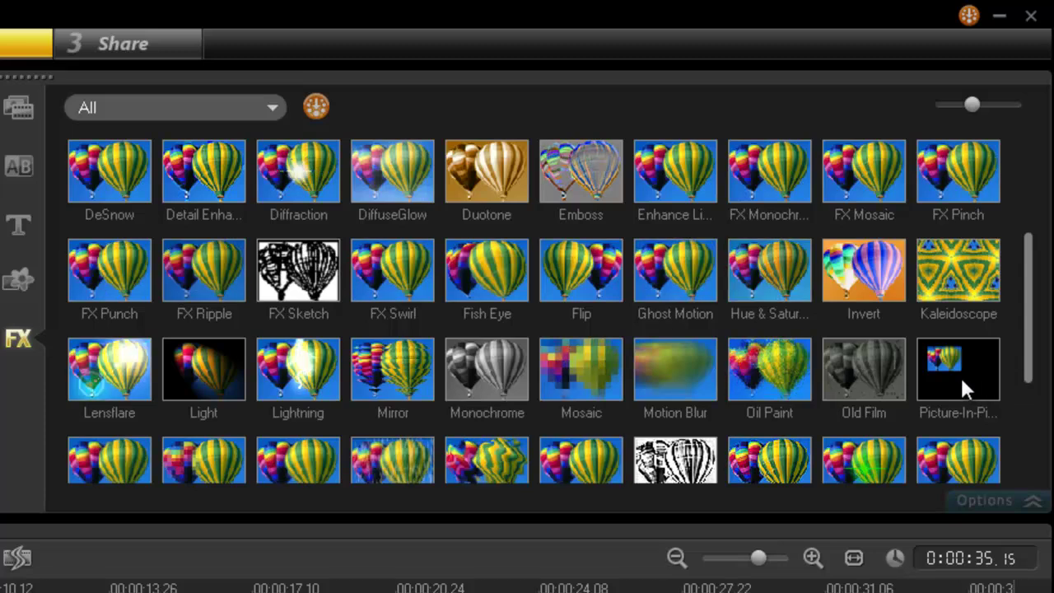
click(272, 107)
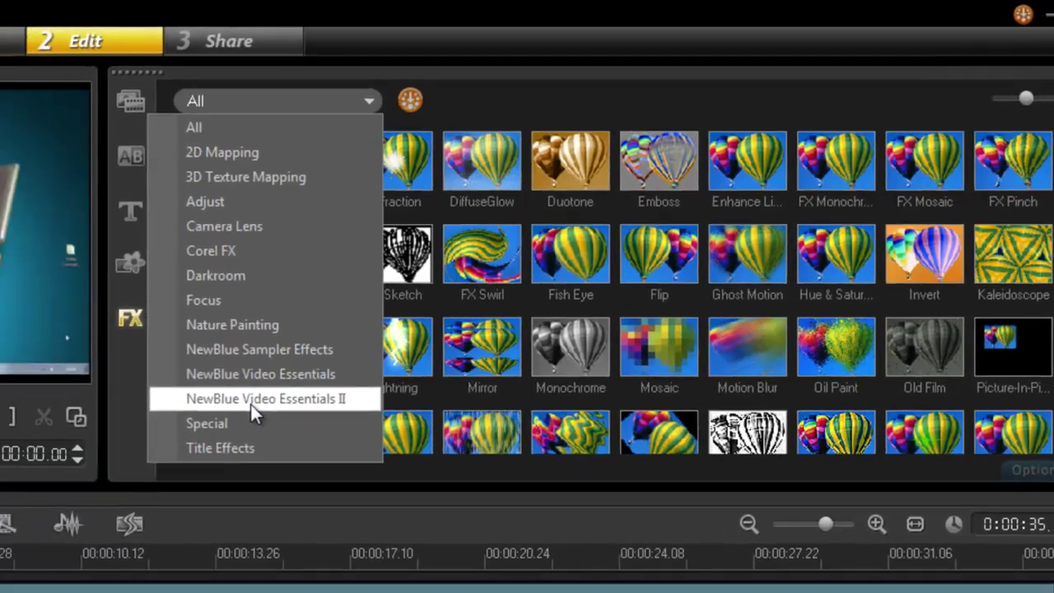
click(250, 403)
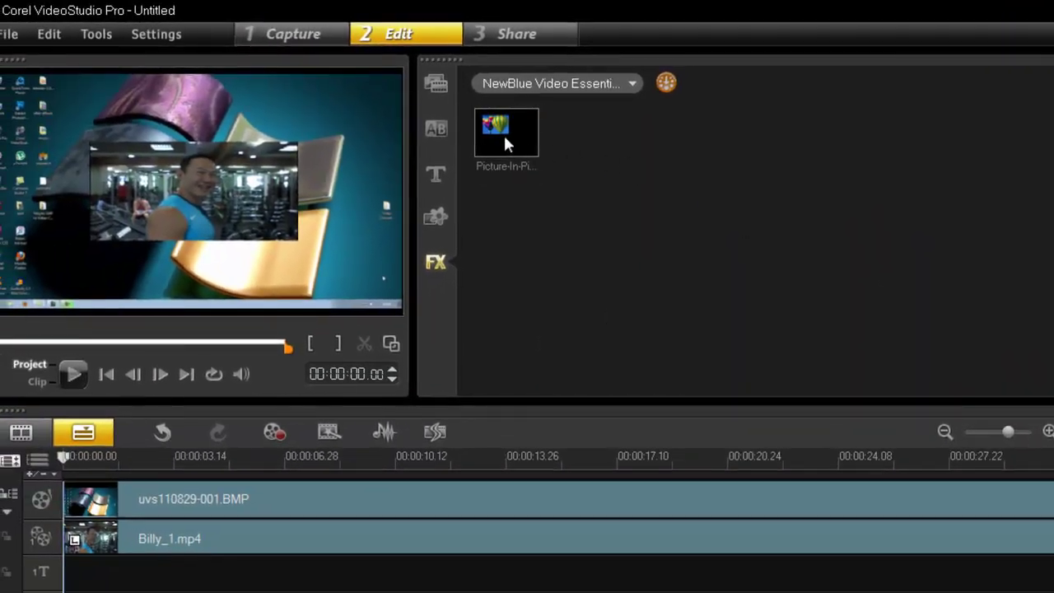
drag(506, 145, 422, 538)
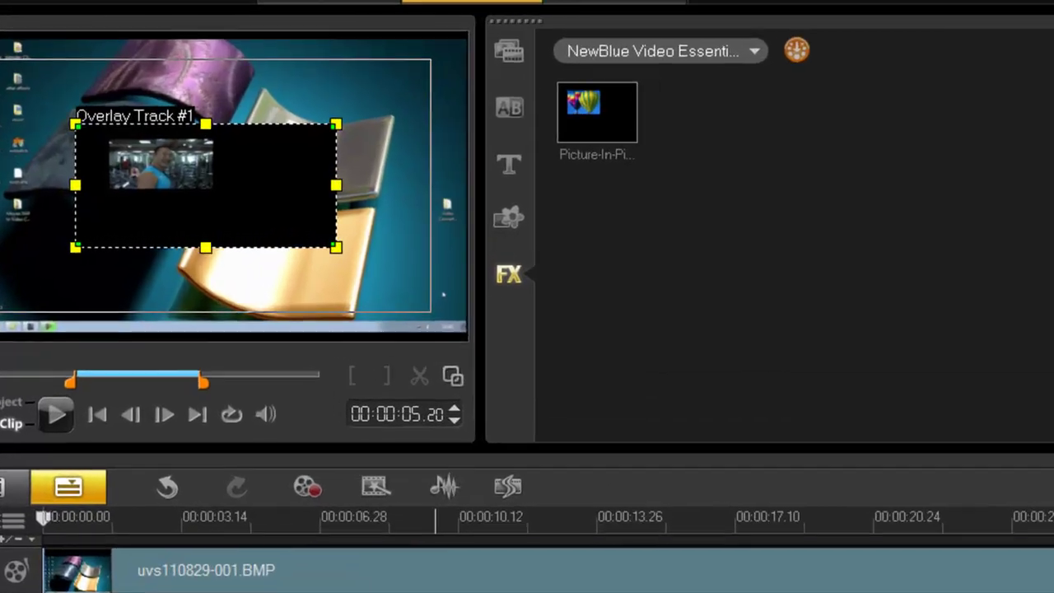
- Turn on the overlay's chroma key with black as the key colour and Similarity 0
double_click(376, 543)
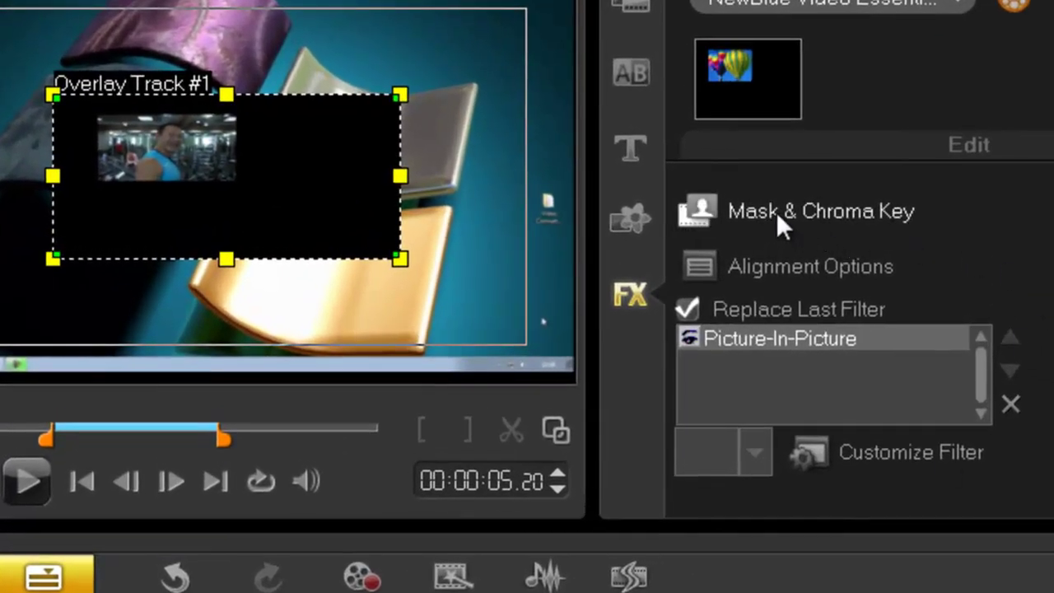
click(777, 212)
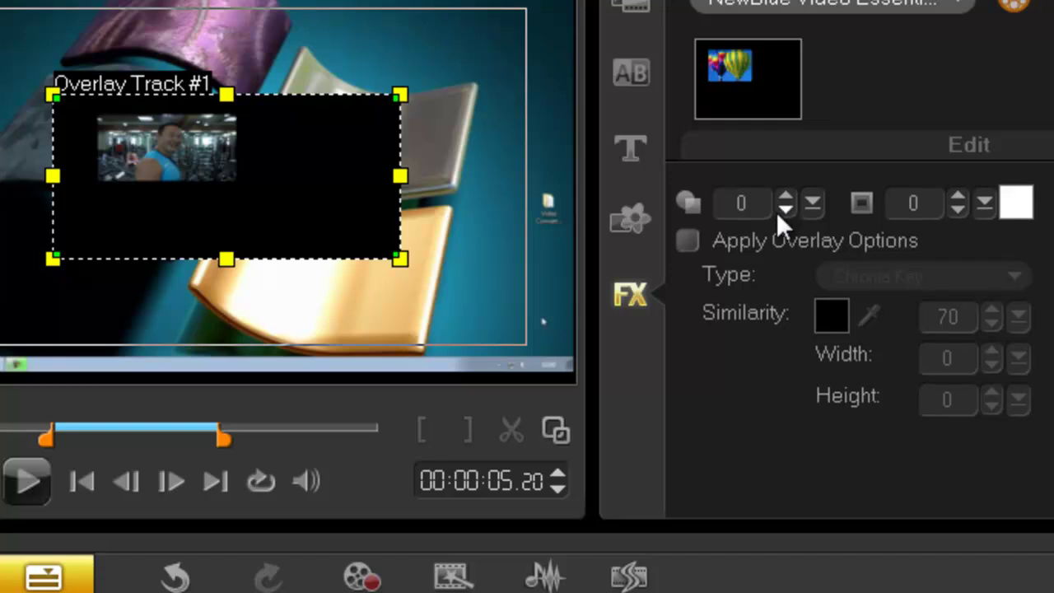
click(688, 243)
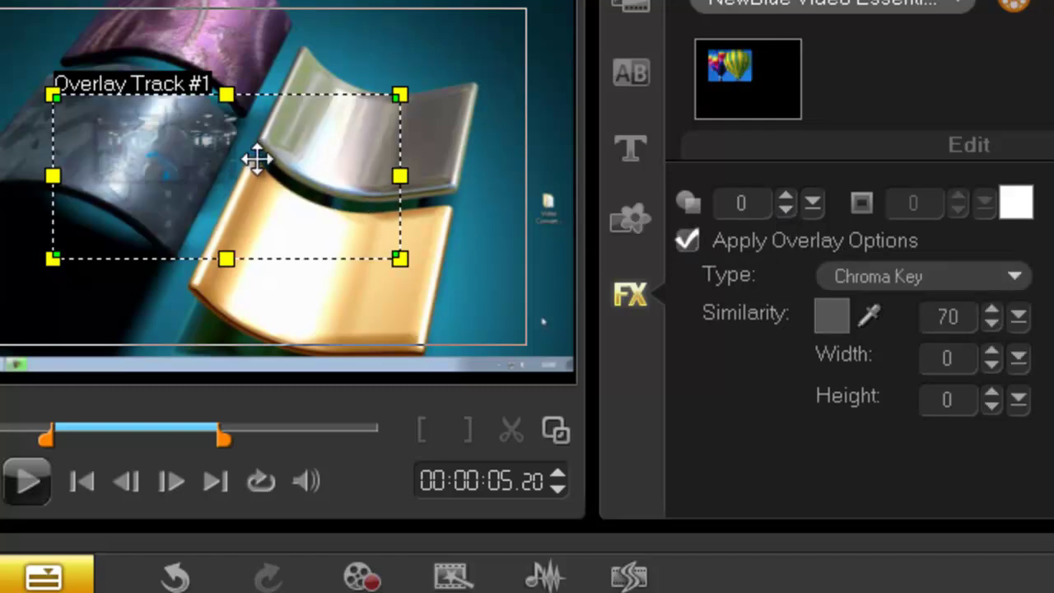
click(832, 316)
click(1004, 450)
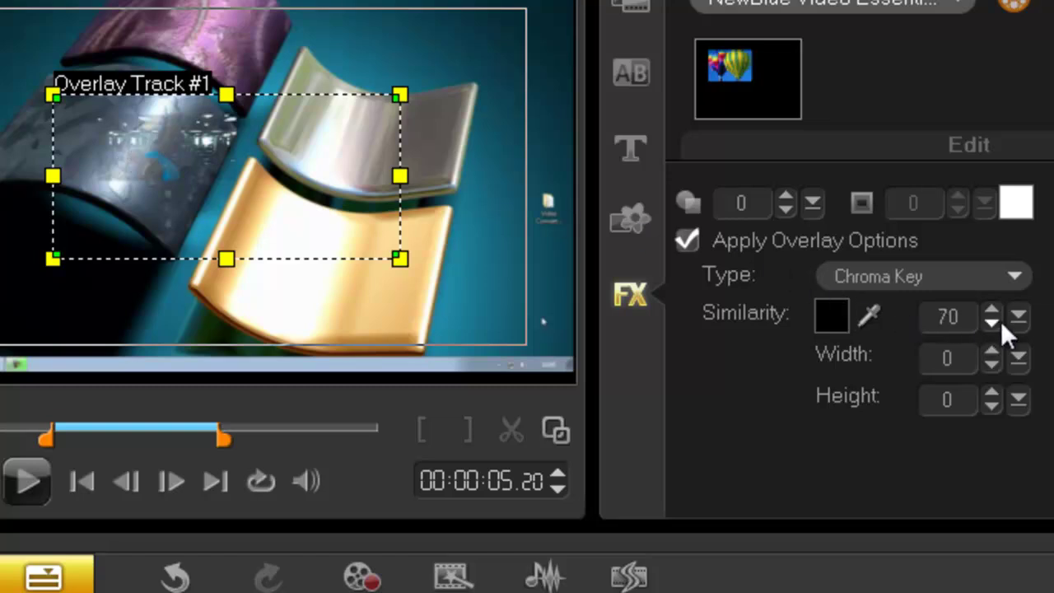
drag(1015, 319, 1007, 359)
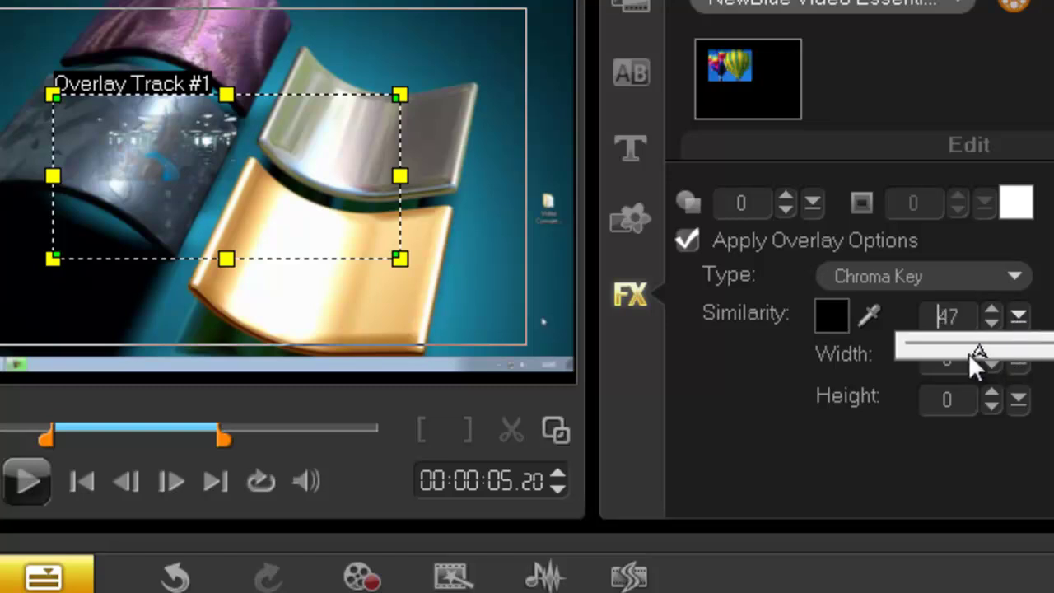
drag(921, 356, 903, 356)
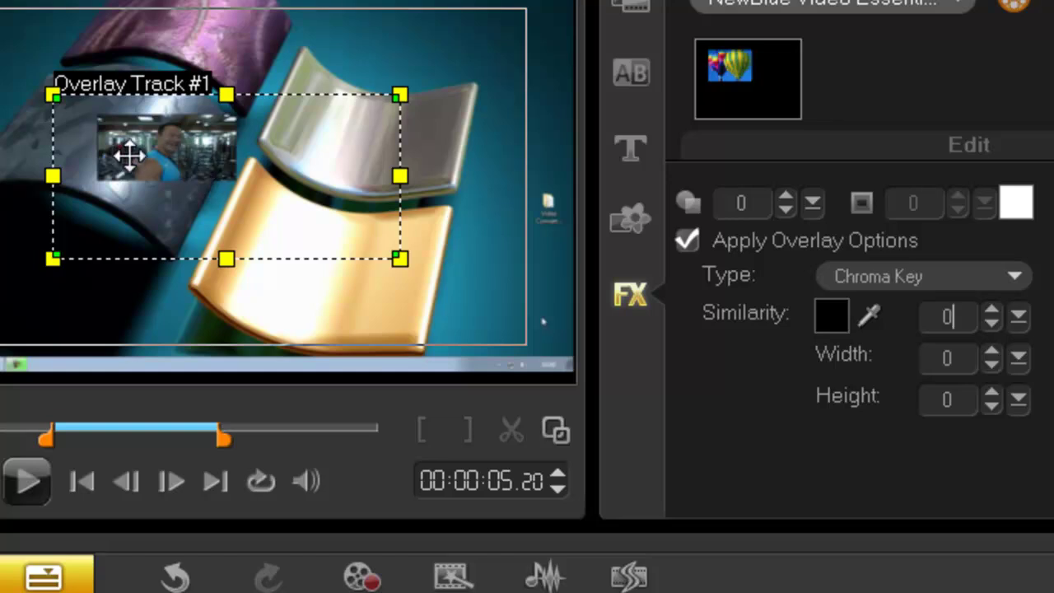
- Fit the overlay to the full screen and close the overlay settings
right_click(207, 163)
click(340, 390)
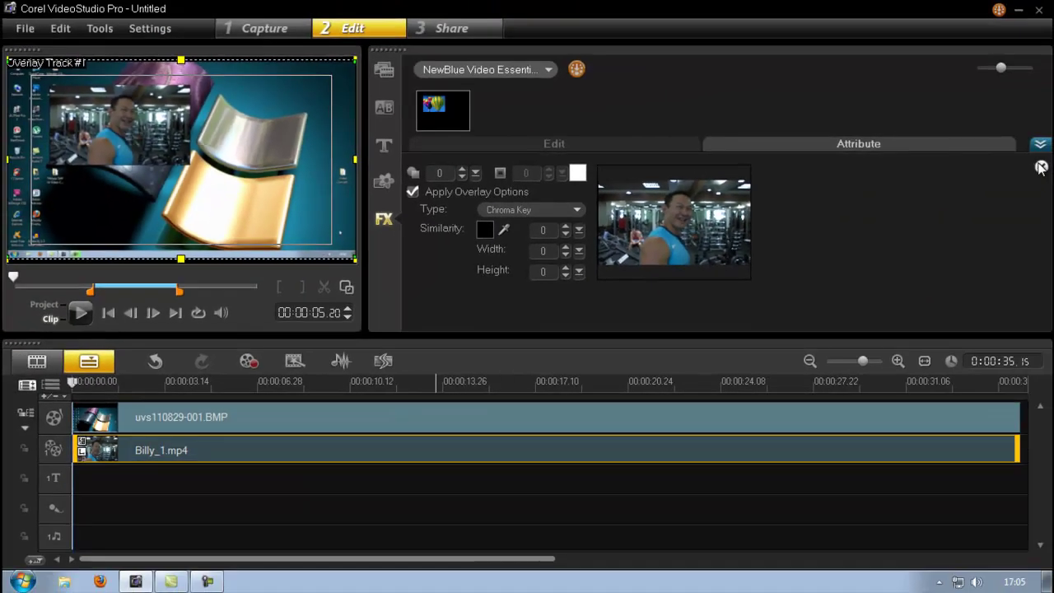
click(1053, 141)
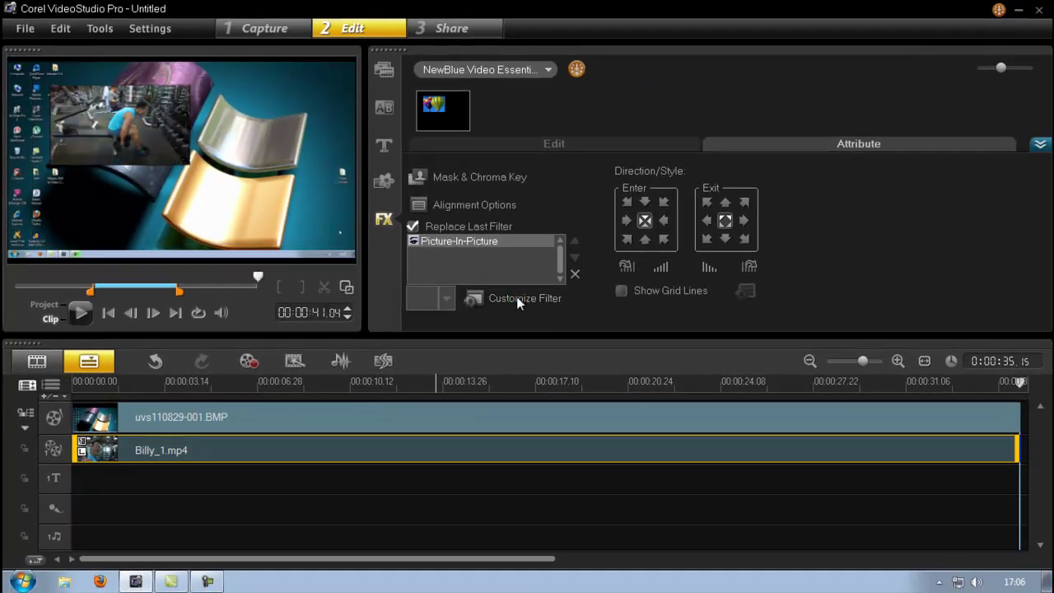
click(516, 298)
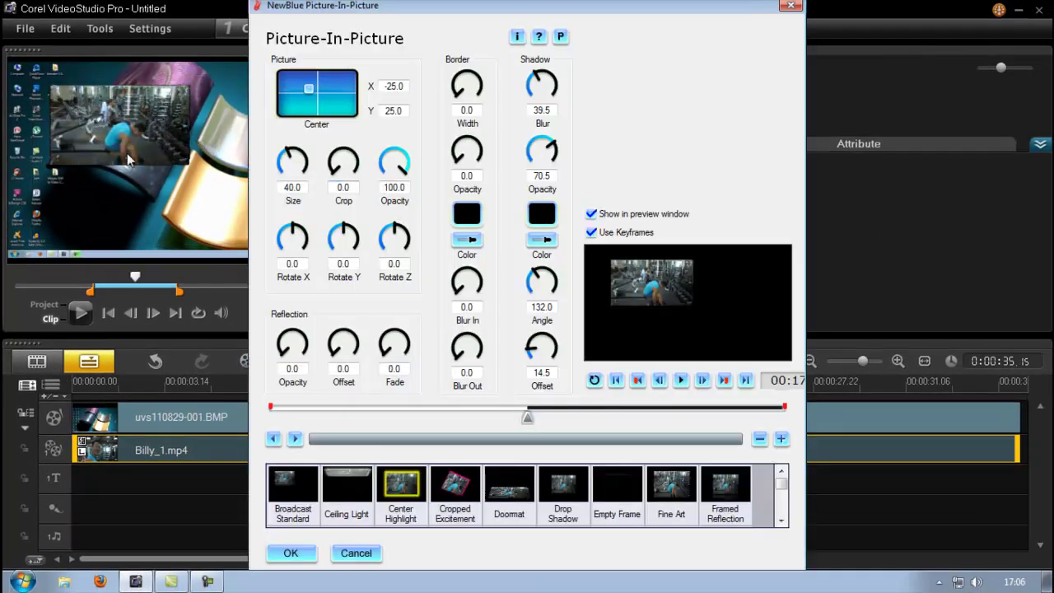
drag(422, 6, 664, 19)
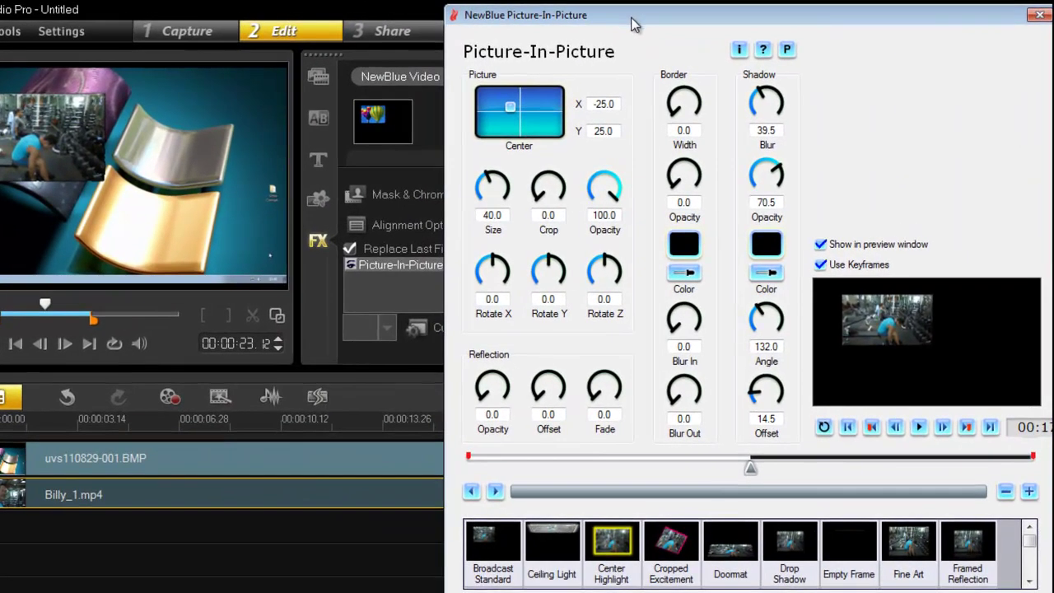
click(848, 425)
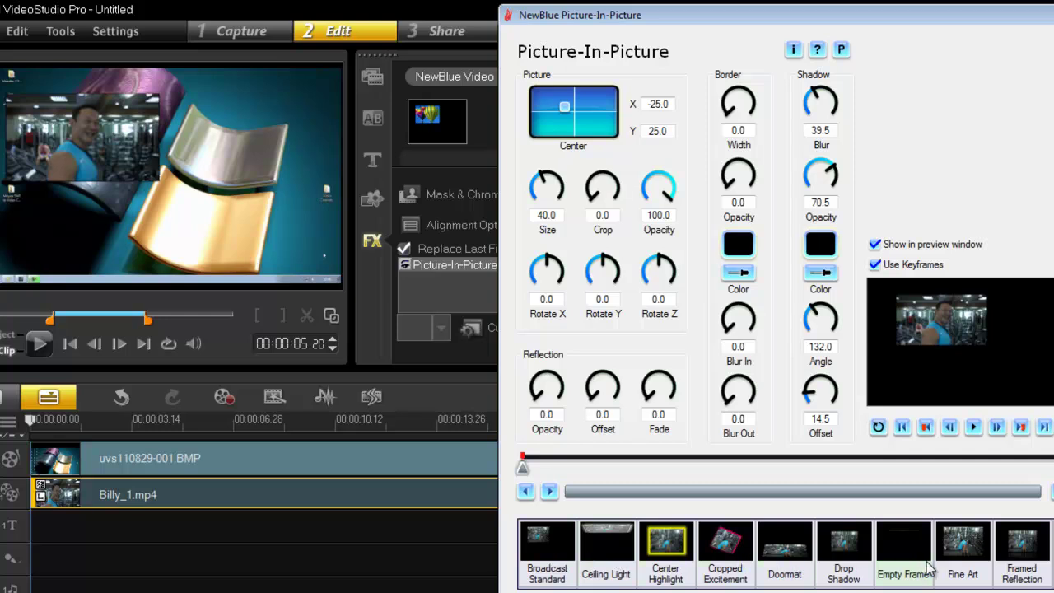
scroll(787, 551, right, 10)
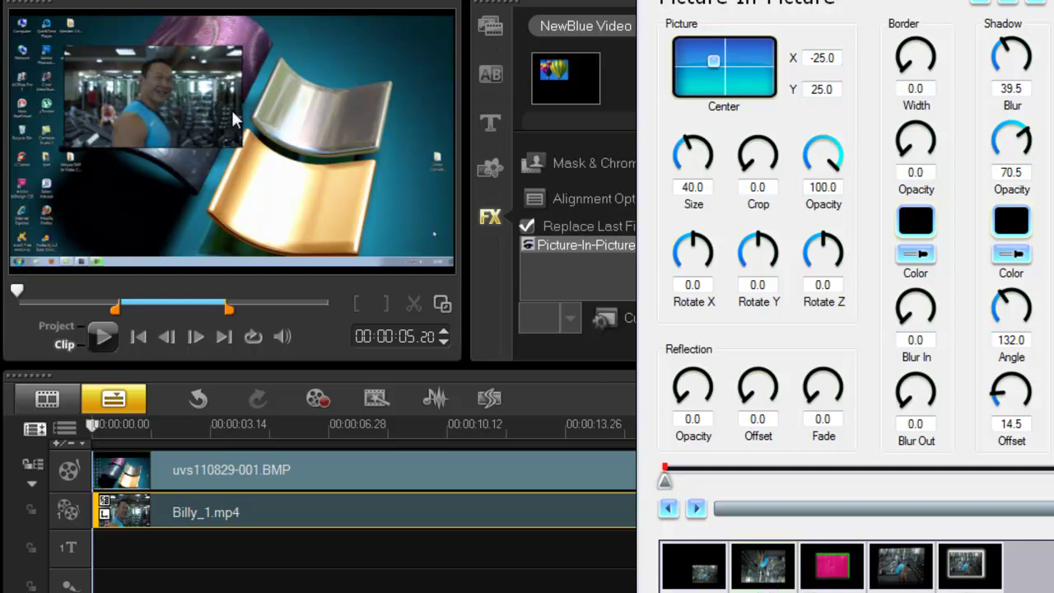
click(1044, 11)
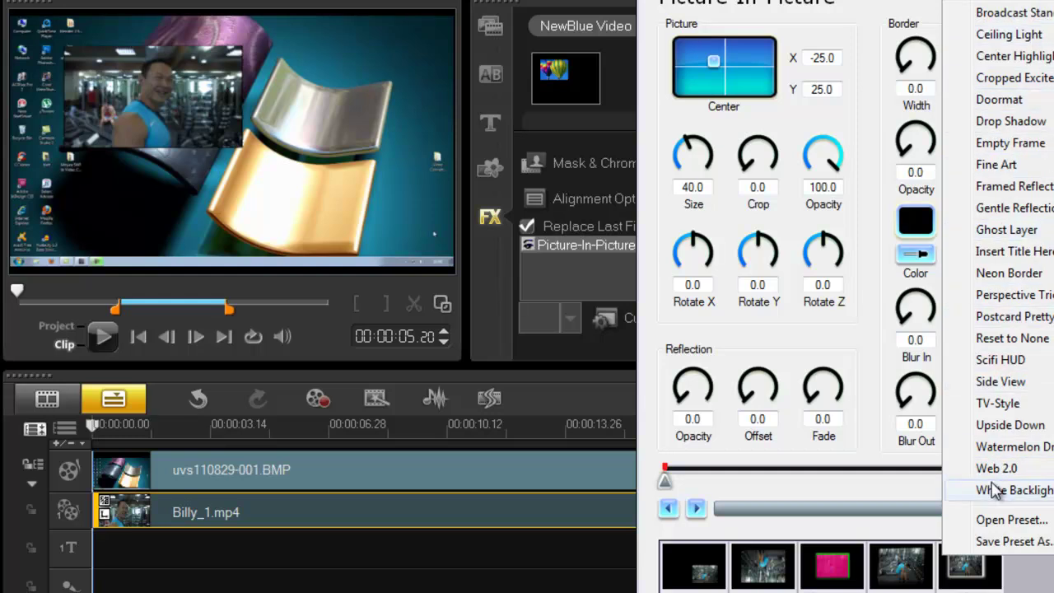
click(1036, 9)
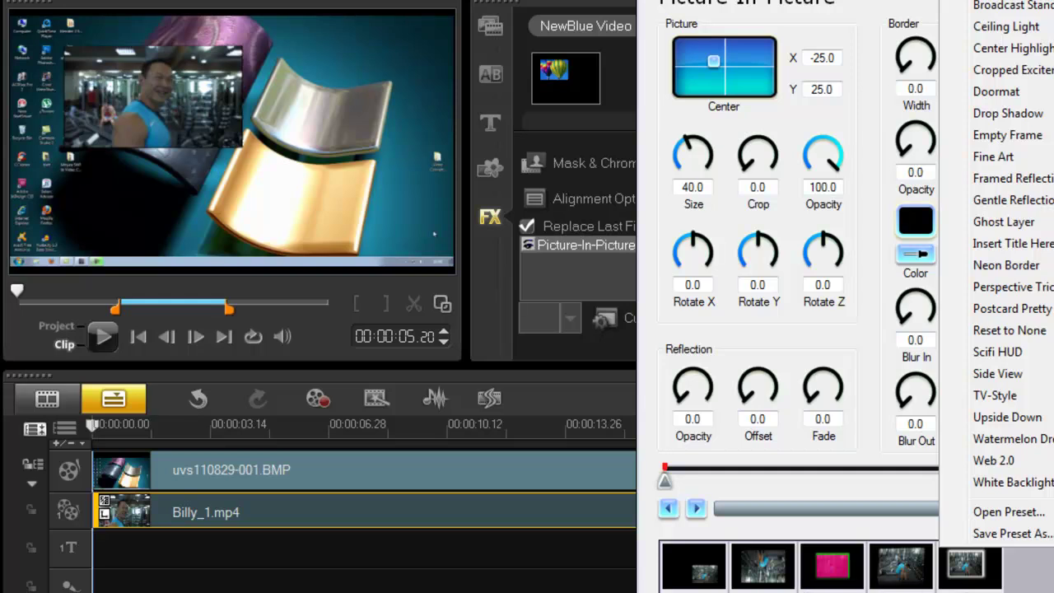
key(Escape)
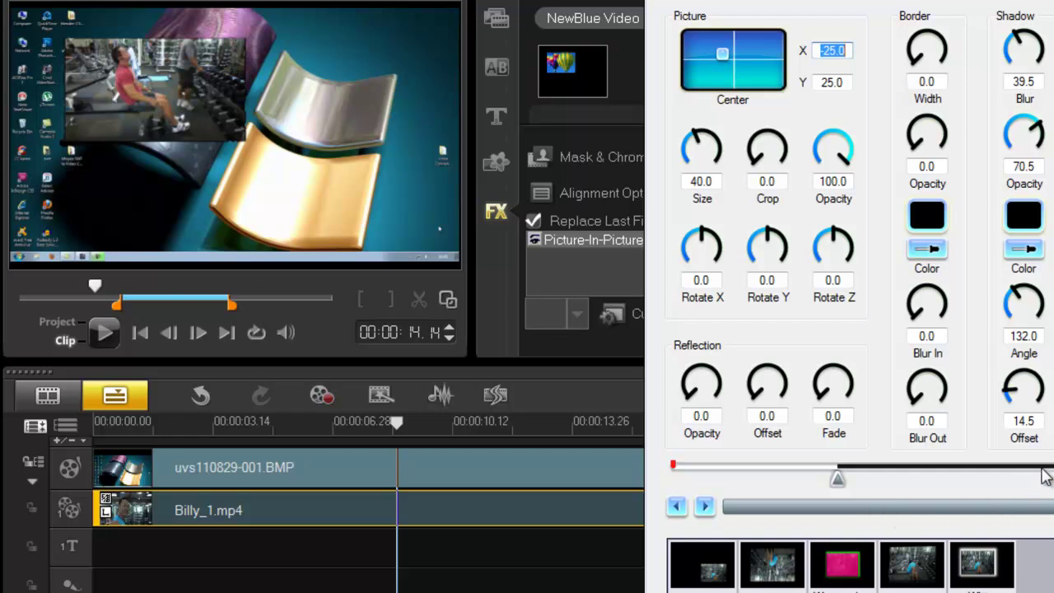
drag(838, 477, 673, 477)
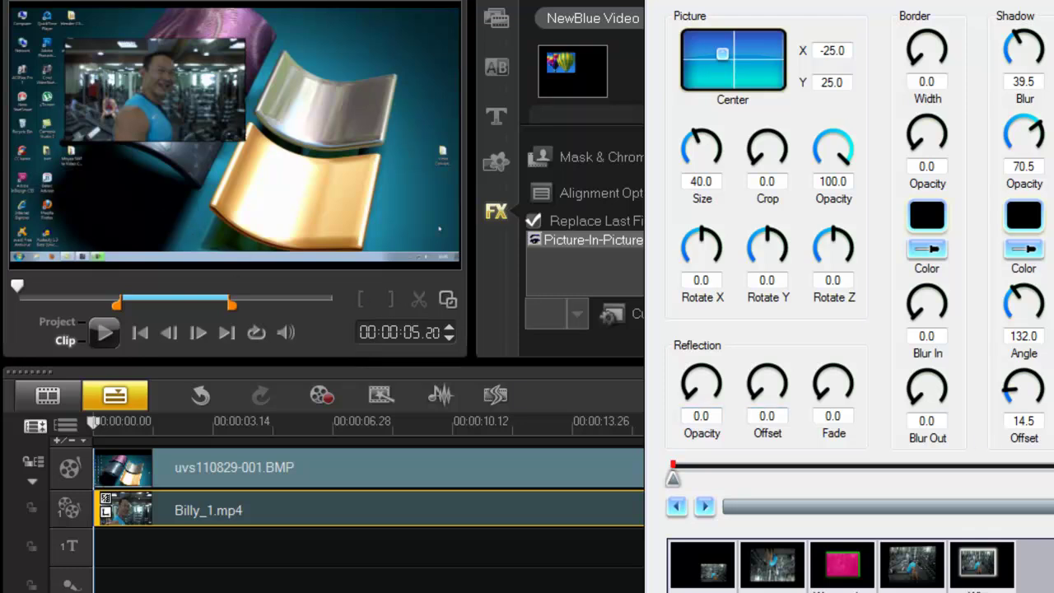
click(831, 51)
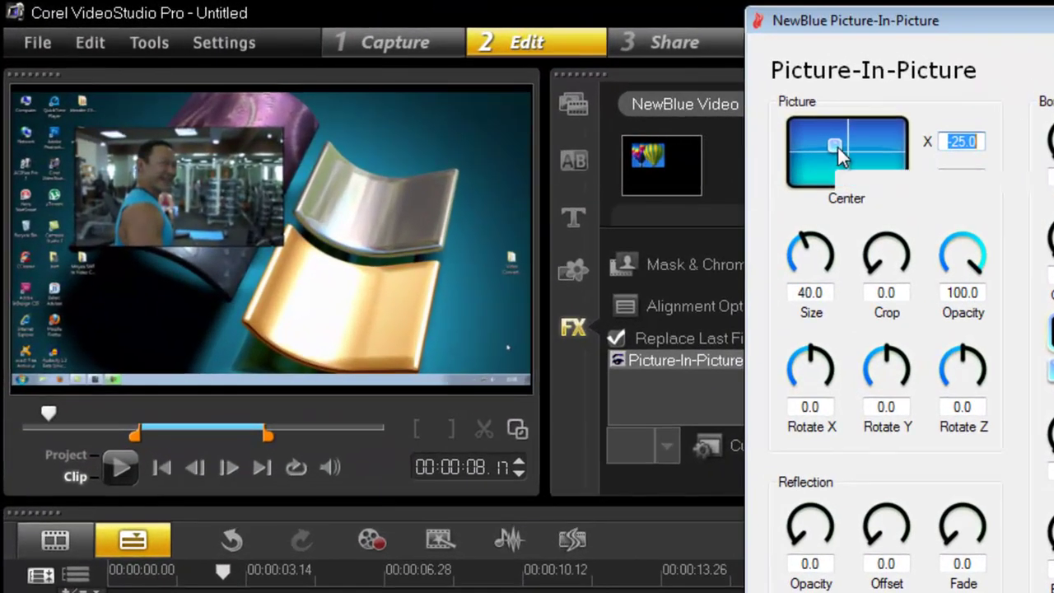
- Add a keyframe moving the gym inset lower-right to X 41.9, Y -30.2
drag(837, 146, 869, 162)
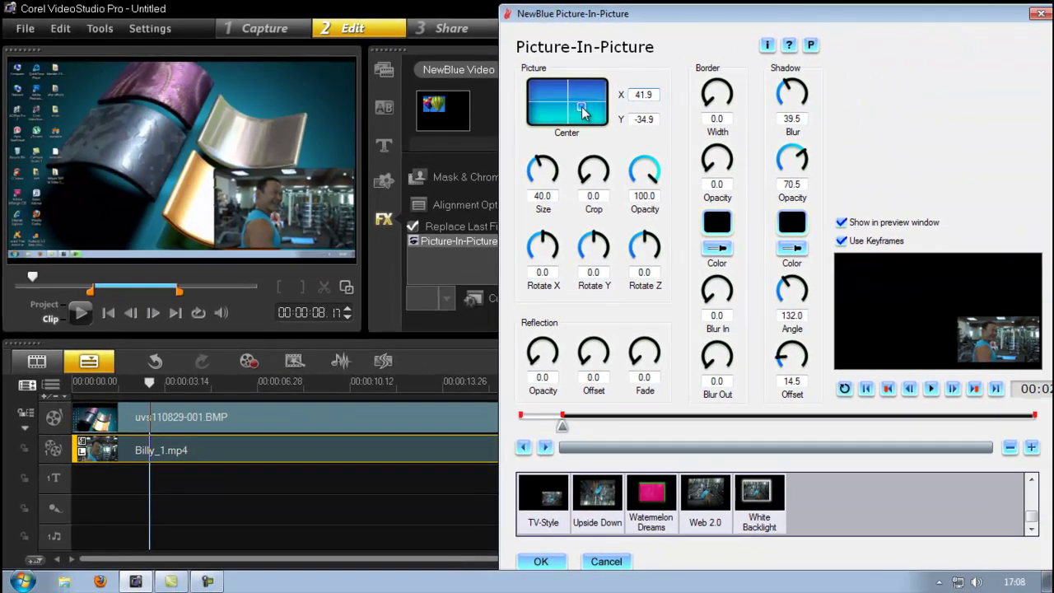
drag(582, 113, 582, 111)
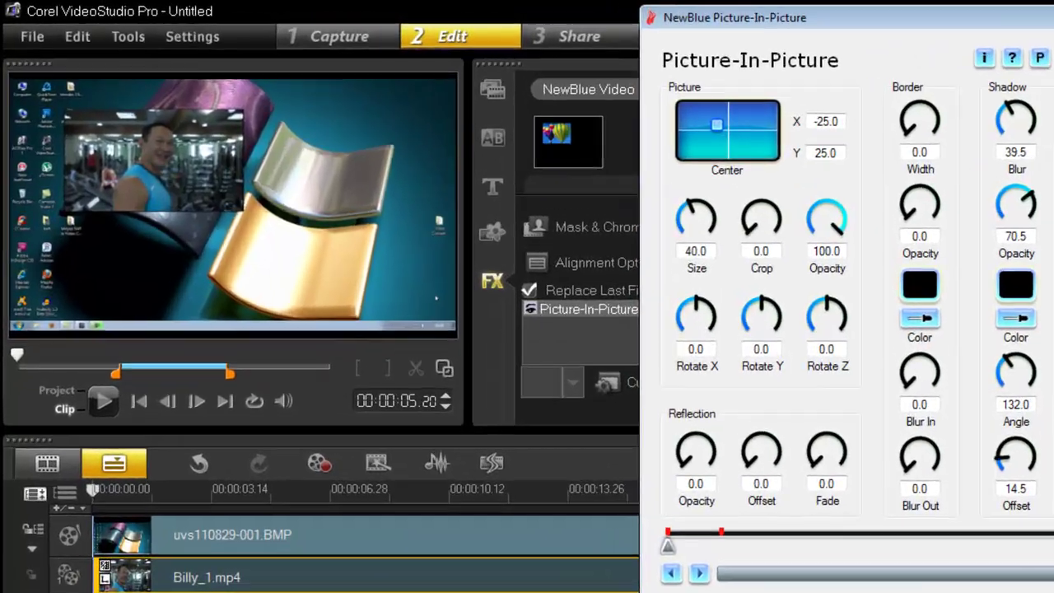
- Preview the animation, then delete the second, lower-right position keyframe
click(932, 388)
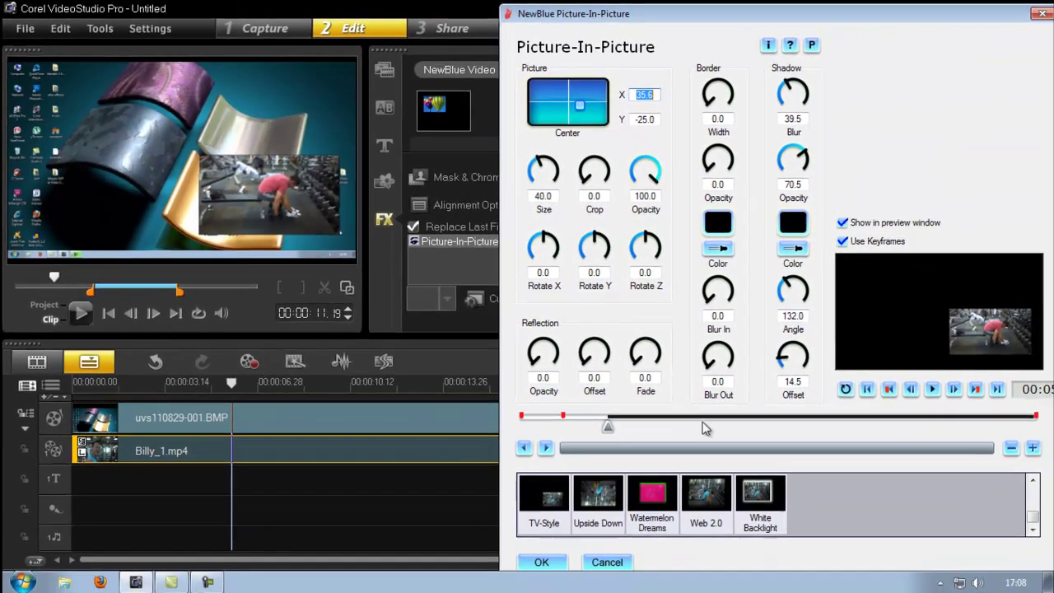
click(798, 565)
drag(606, 428, 527, 439)
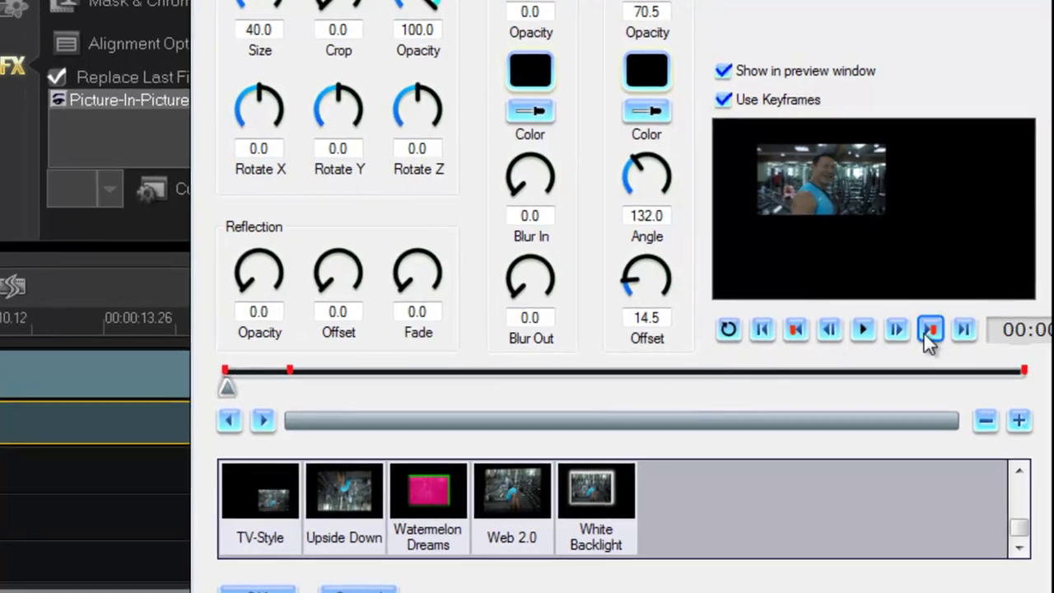
click(925, 332)
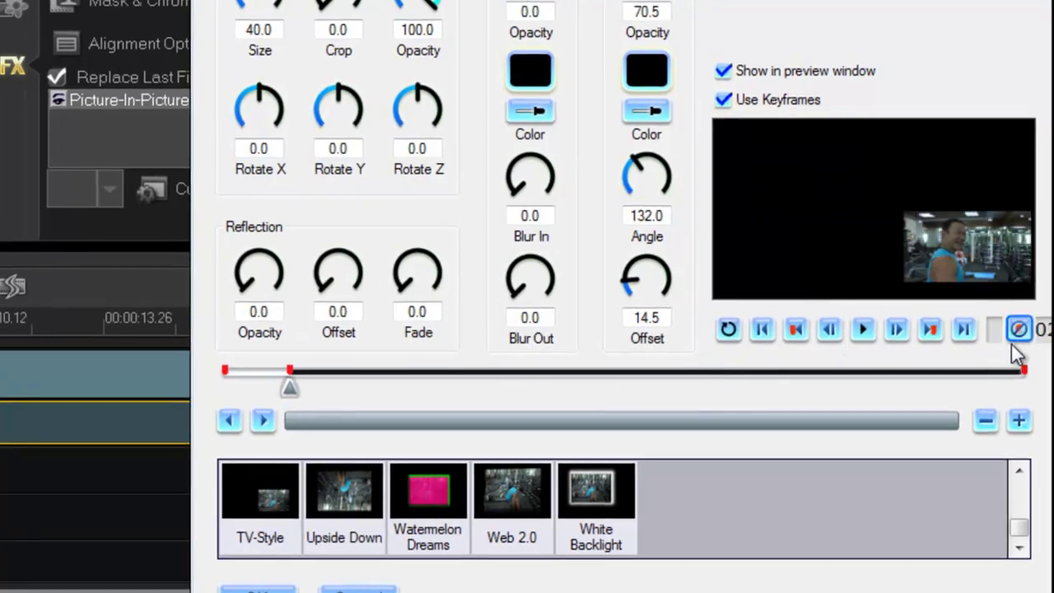
click(1012, 340)
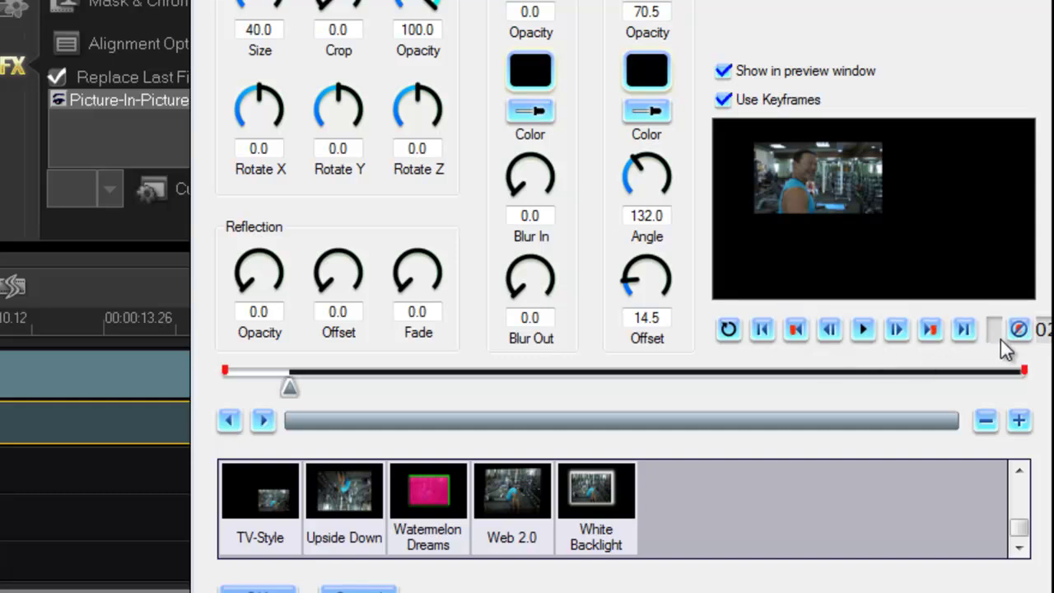
- Rewind the effect preview and apply the Upside Down preset to the gym inset
click(764, 329)
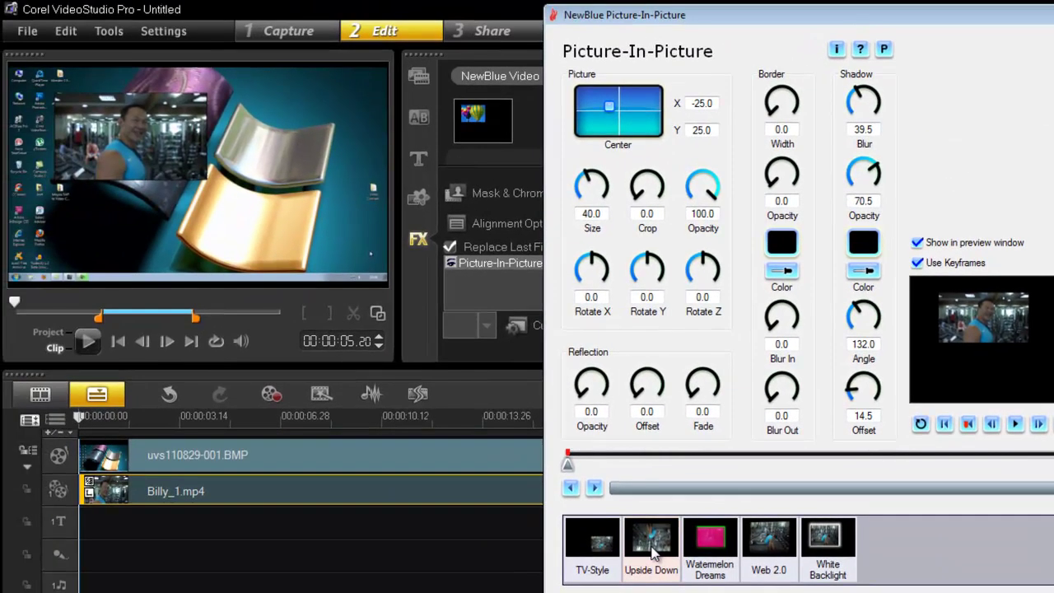
click(349, 503)
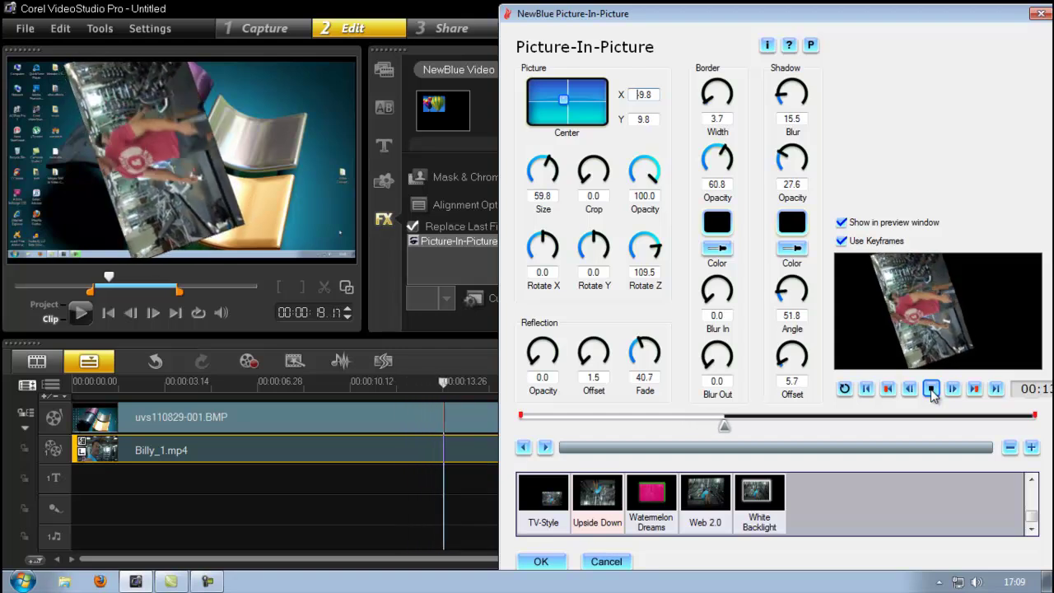
click(932, 390)
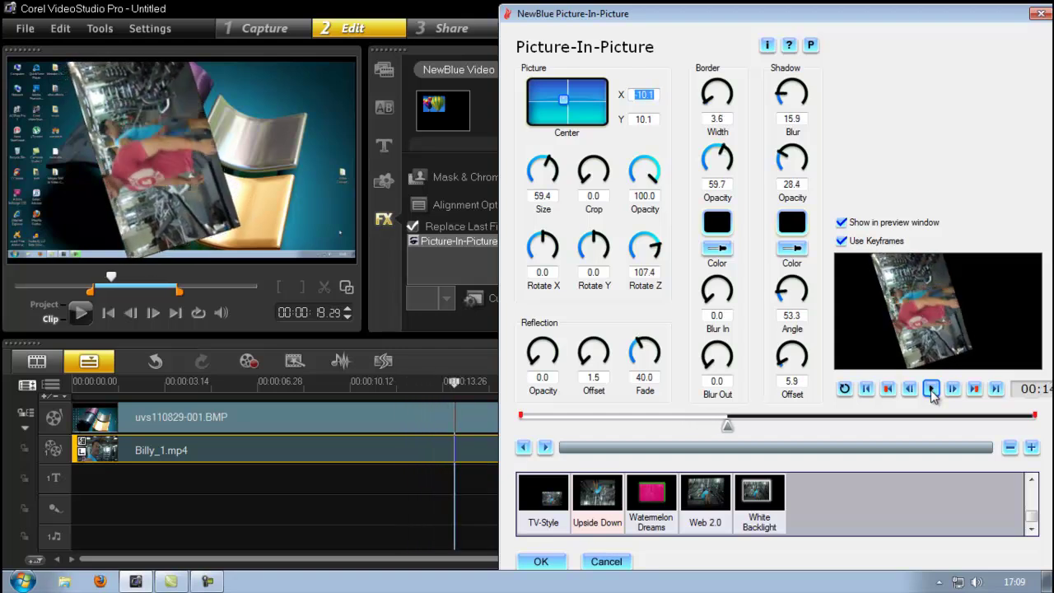
click(865, 389)
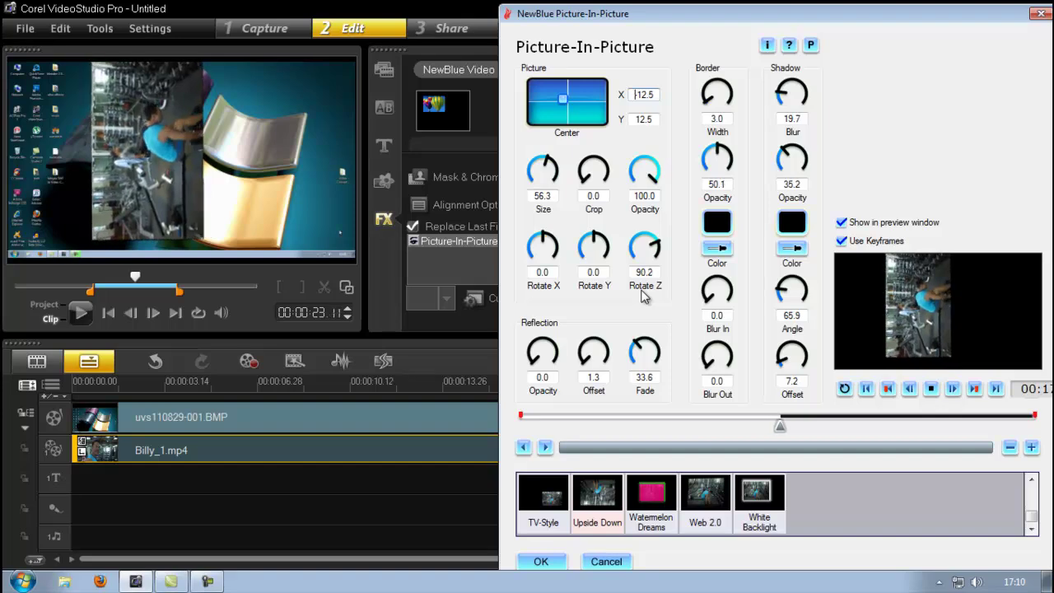
- Pause midway, add a keyframe shrinking the overlay to Size 26.5, then replay the animation
click(932, 387)
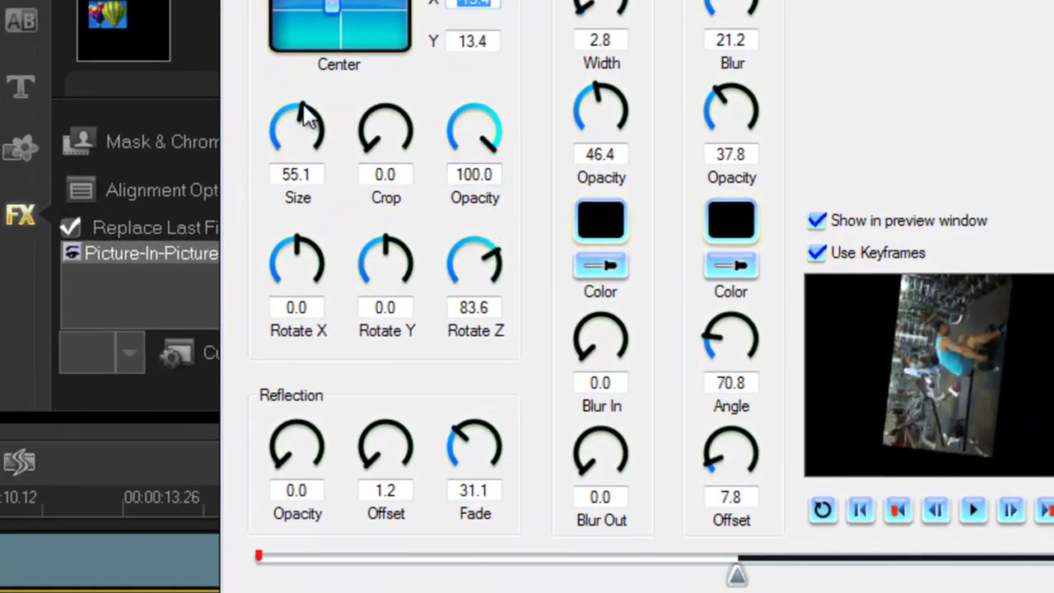
mouse_move(306, 117)
mouse_down()
mouse_move(306, 141)
mouse_move(322, 136)
mouse_move(295, 115)
mouse_move(280, 132)
mouse_up()
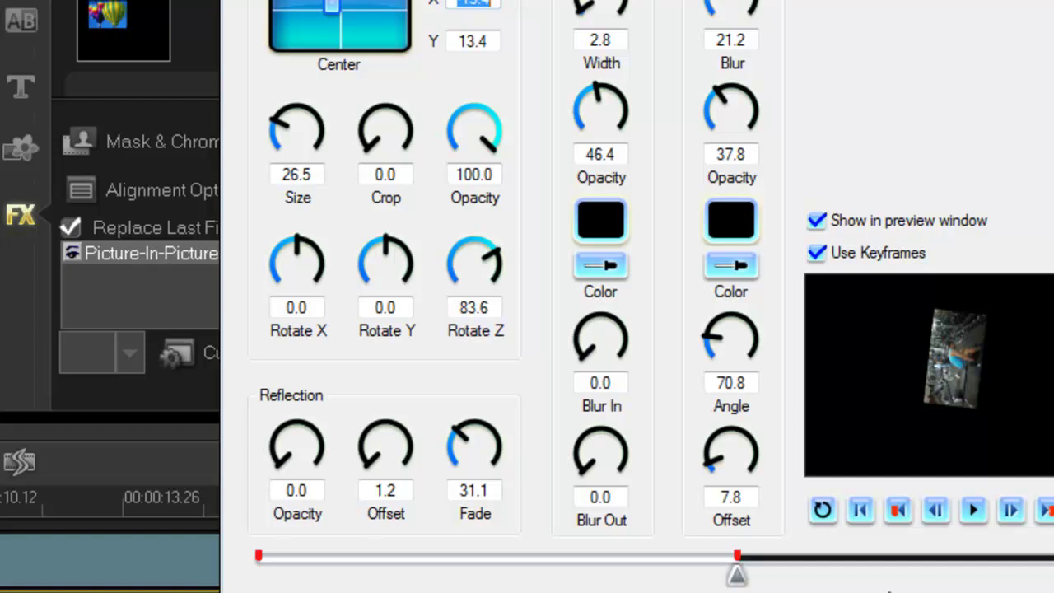
click(975, 511)
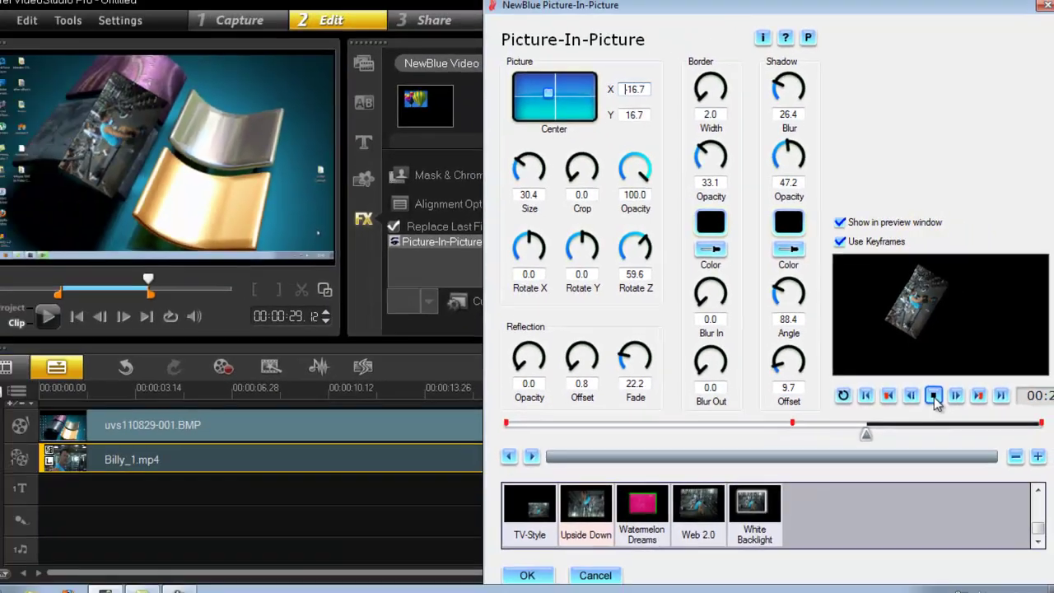
- Stop the preview and confirm the Picture-in-Picture settings with OK
click(934, 397)
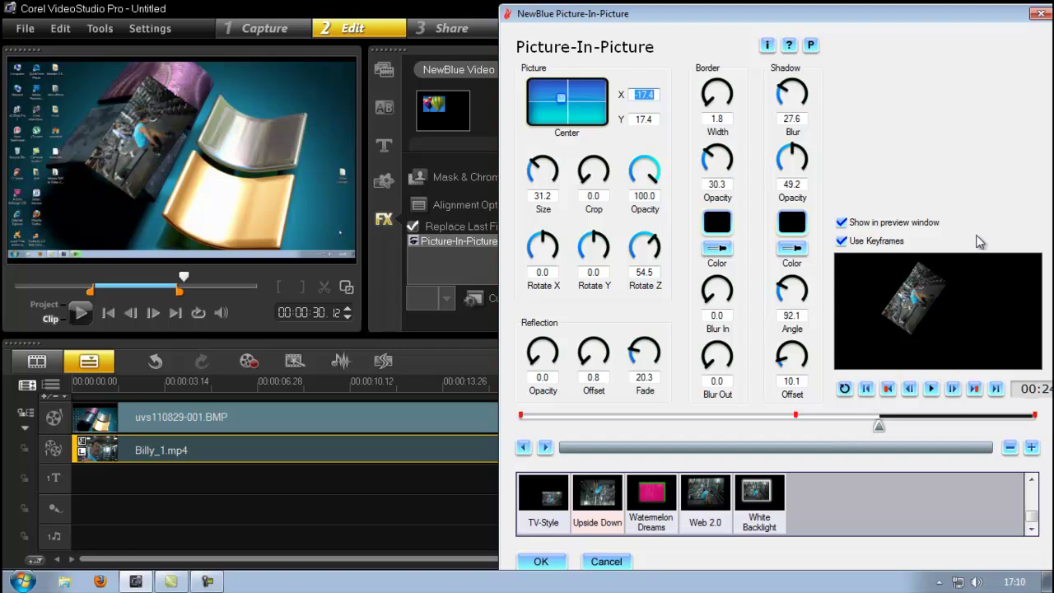
click(550, 563)
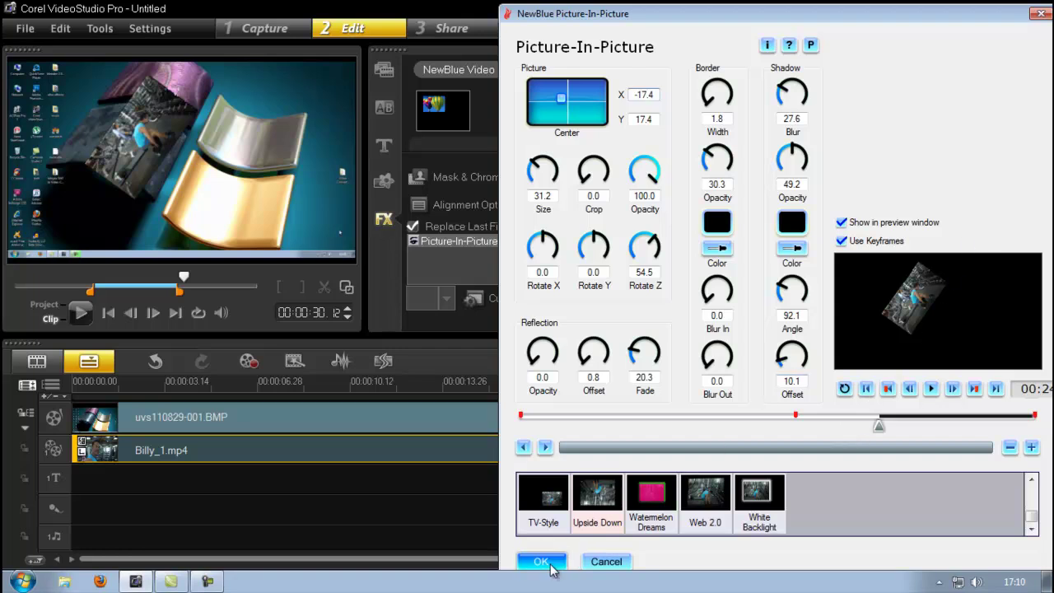